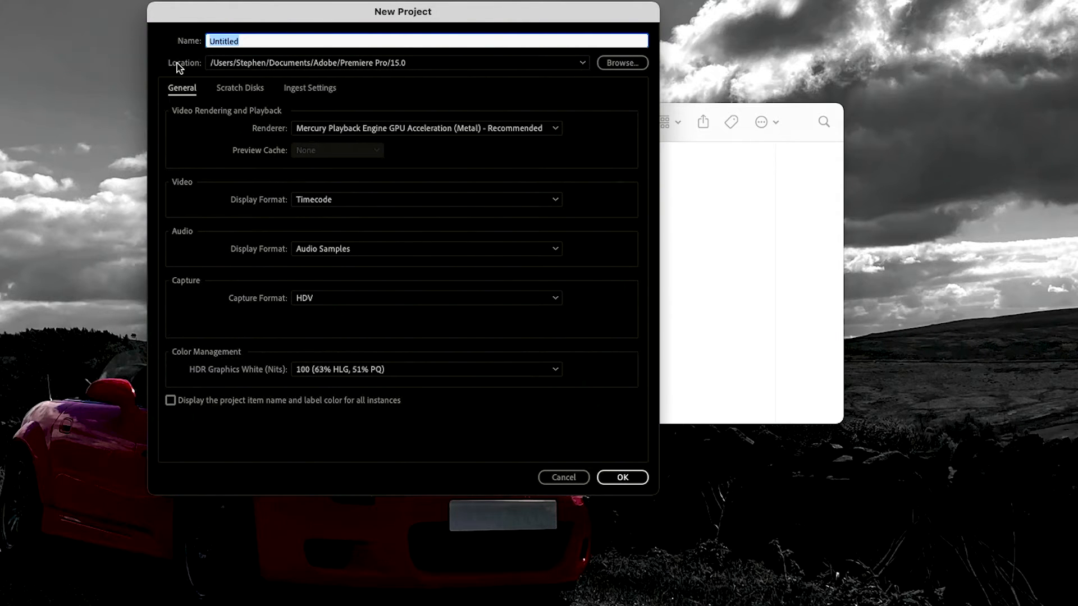
Set the new project's location to the Tutorial example folder inside Movies
{"action": "left_click", "coordinate": [621, 63]}
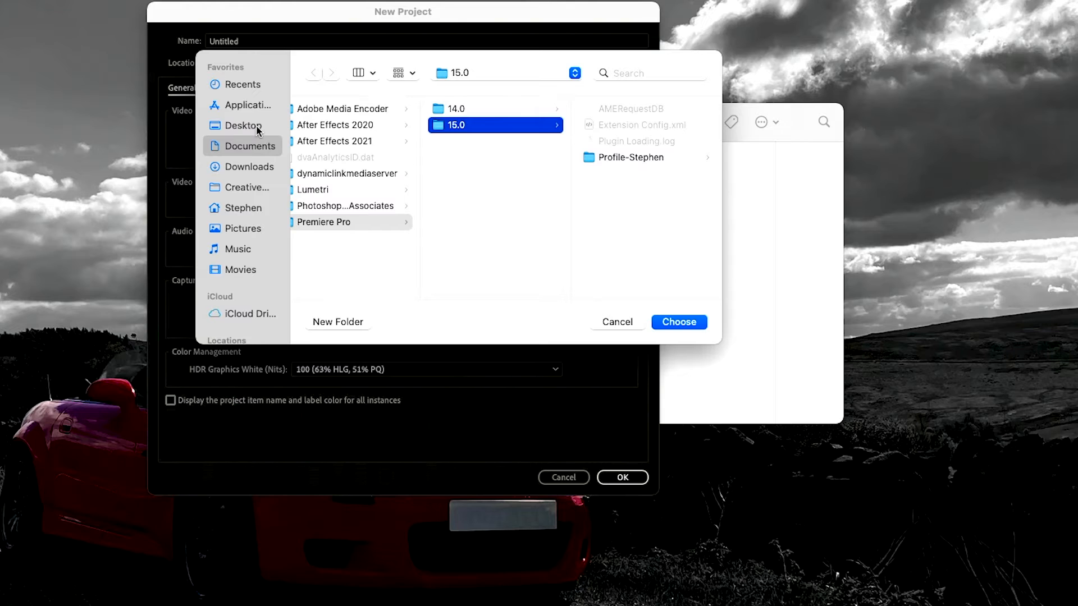
{"action": "left_click", "coordinate": [250, 270]}
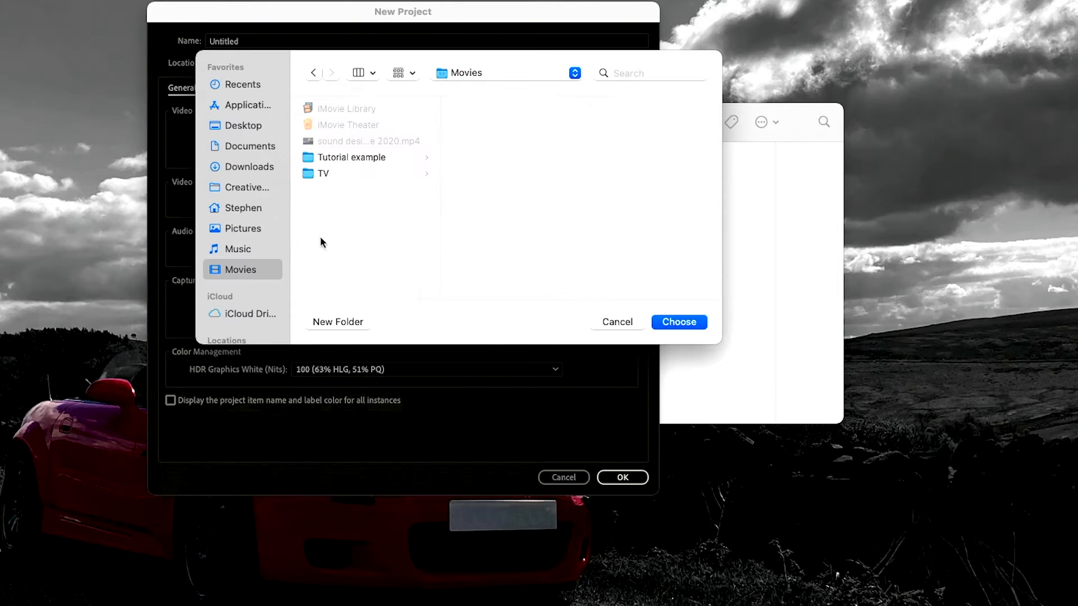
{"action": "left_click", "coordinate": [340, 160]}
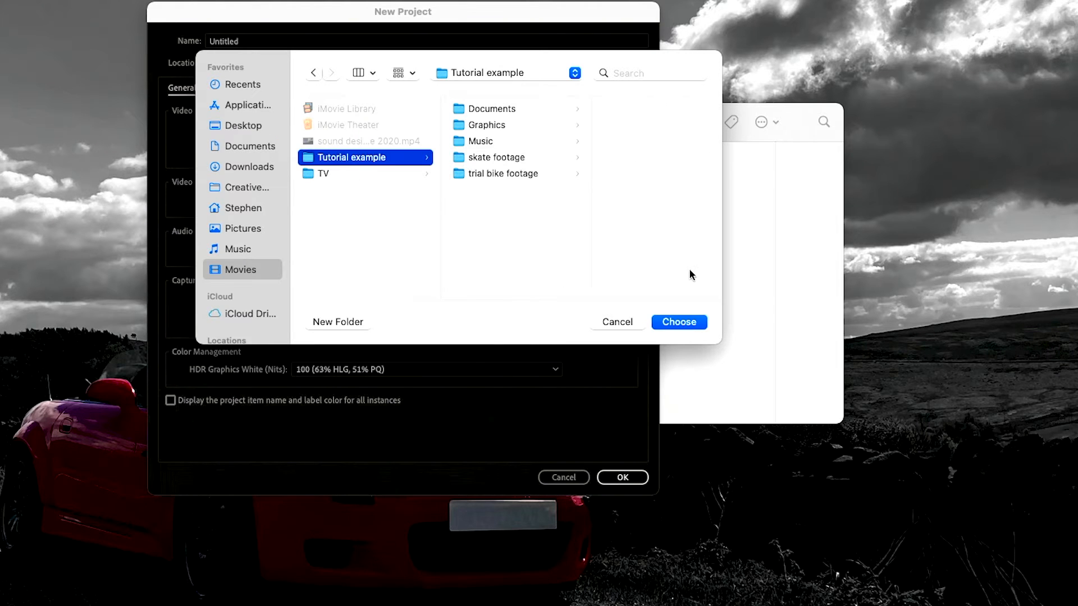
{"action": "left_click", "coordinate": [679, 322]}
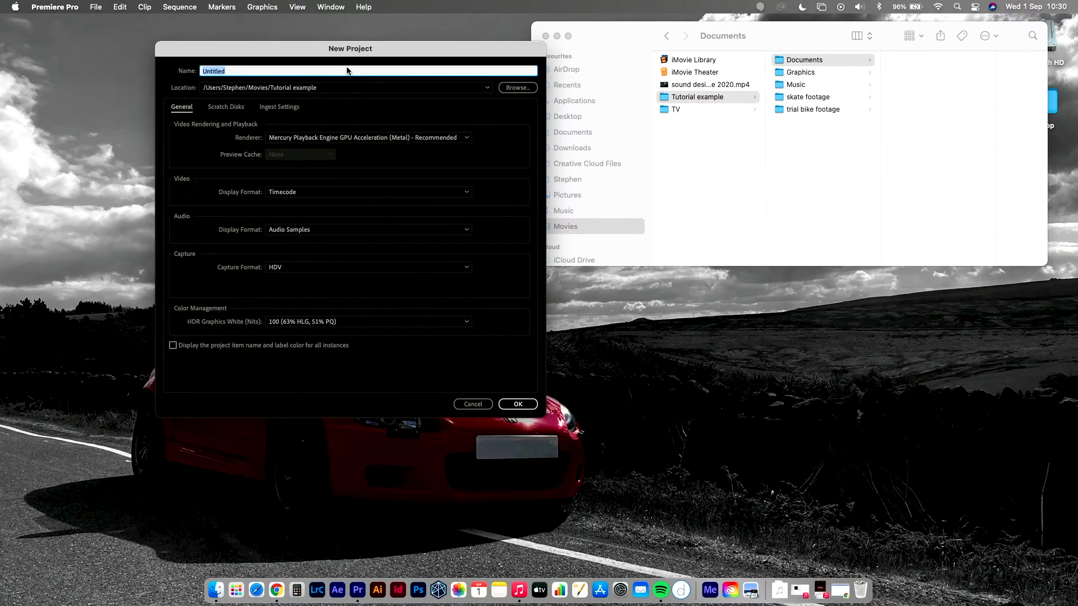
Name the project Tutorial, review its scratch disk locations, and create it
{"action": "type", "text": "Tutorial"}
{"action": "left_click", "coordinate": [234, 111]}
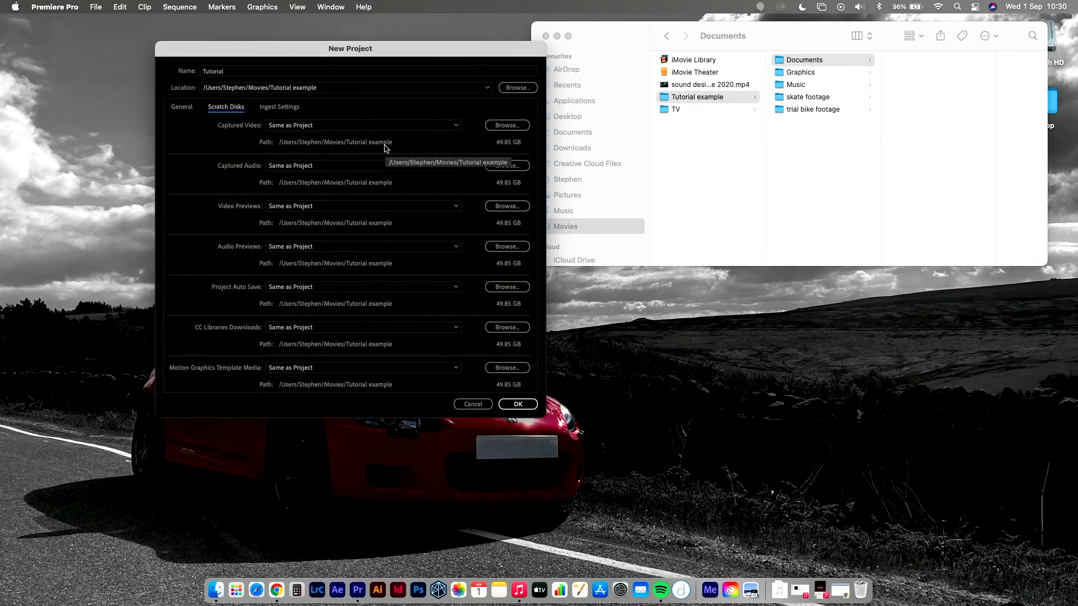
{"action": "left_click", "coordinate": [518, 405]}
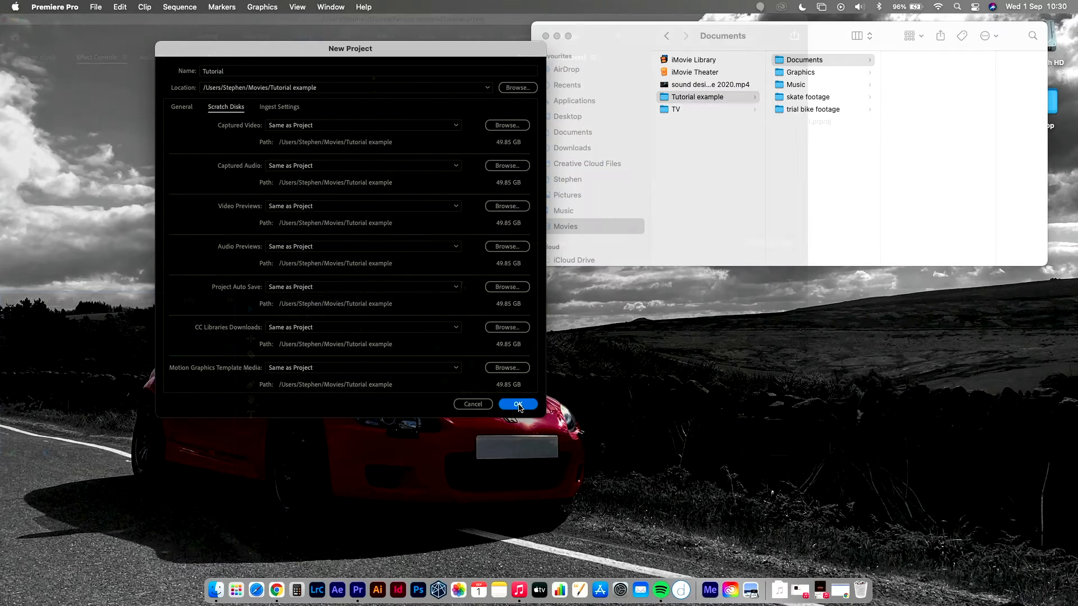
Switch to Finder, move its window clear, and select the Tutorial.prproj file in the Tutorial example folder
{"action": "left_click", "coordinate": [827, 29]}
{"action": "left_click_drag", "start_coordinate": [827, 29], "coordinate": [731, 60]}
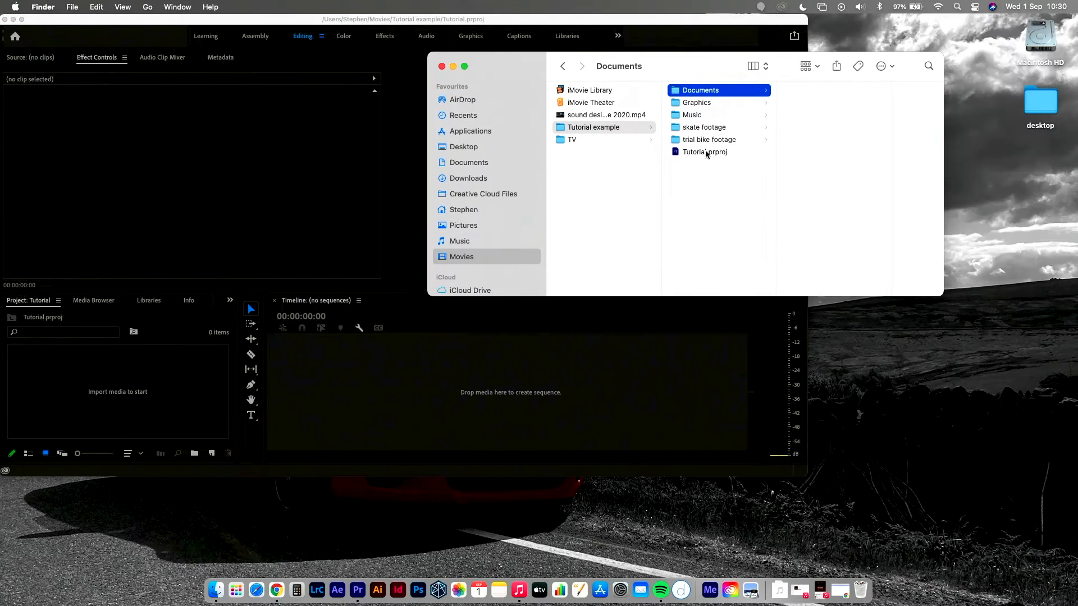
{"action": "left_click", "coordinate": [686, 153]}
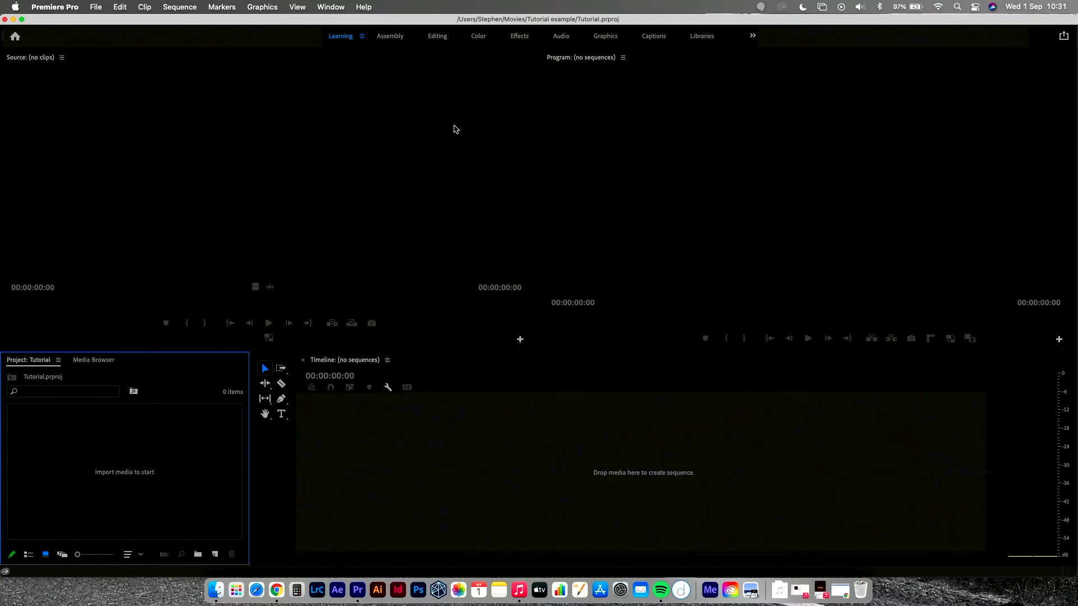
Preview the Assembly workspace and switch to the Editing workspace
{"action": "left_click", "coordinate": [390, 36]}
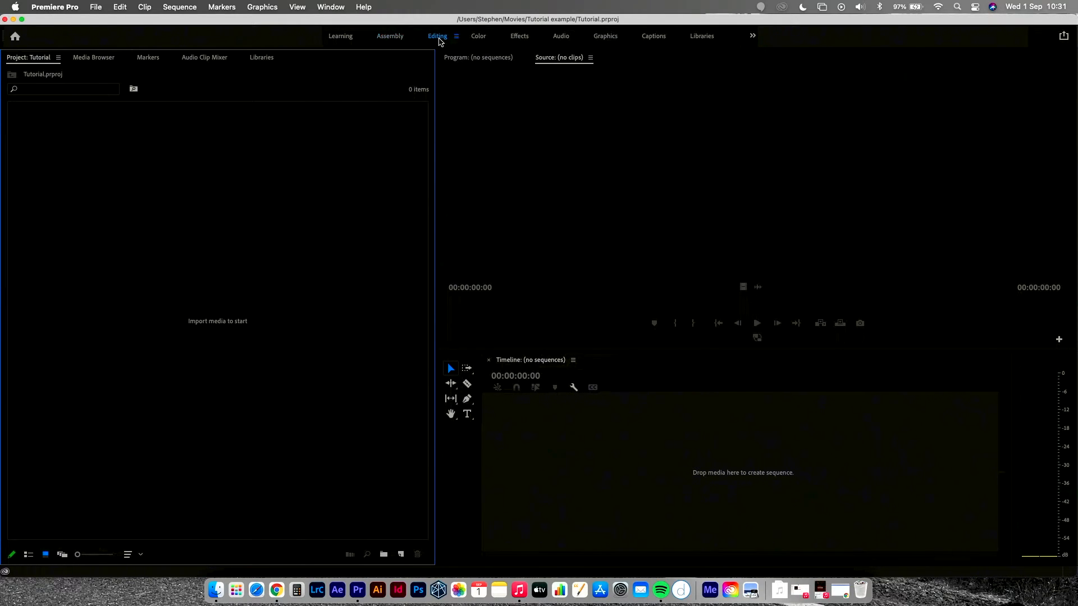
{"action": "left_click", "coordinate": [438, 37]}
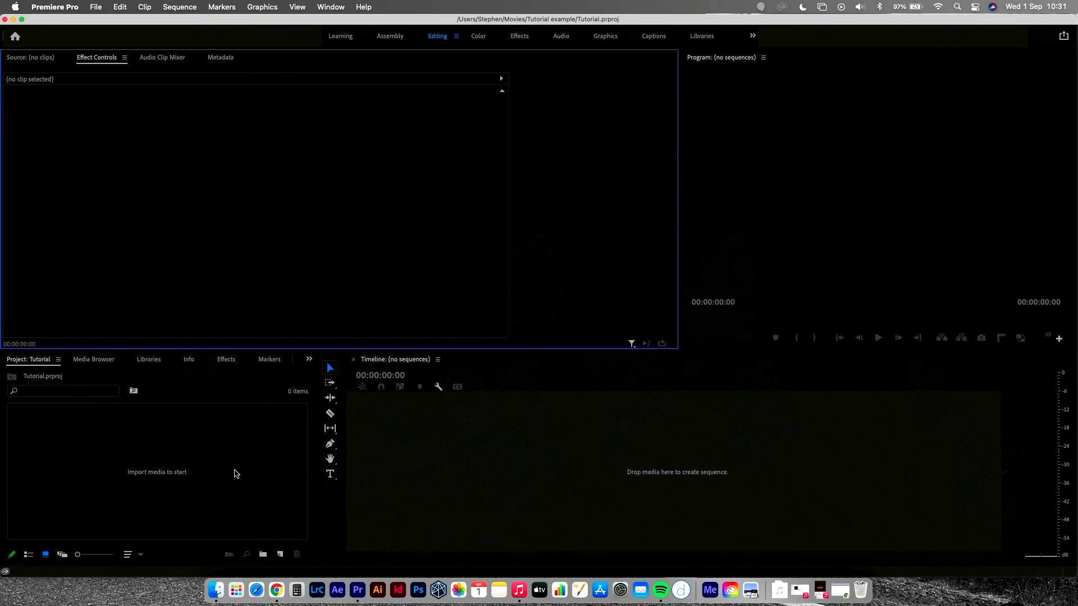
Import the trial bike footage, skate footage and Music folders from Tutorial example through the Import dialog
{"action": "double_click", "coordinate": [125, 464]}
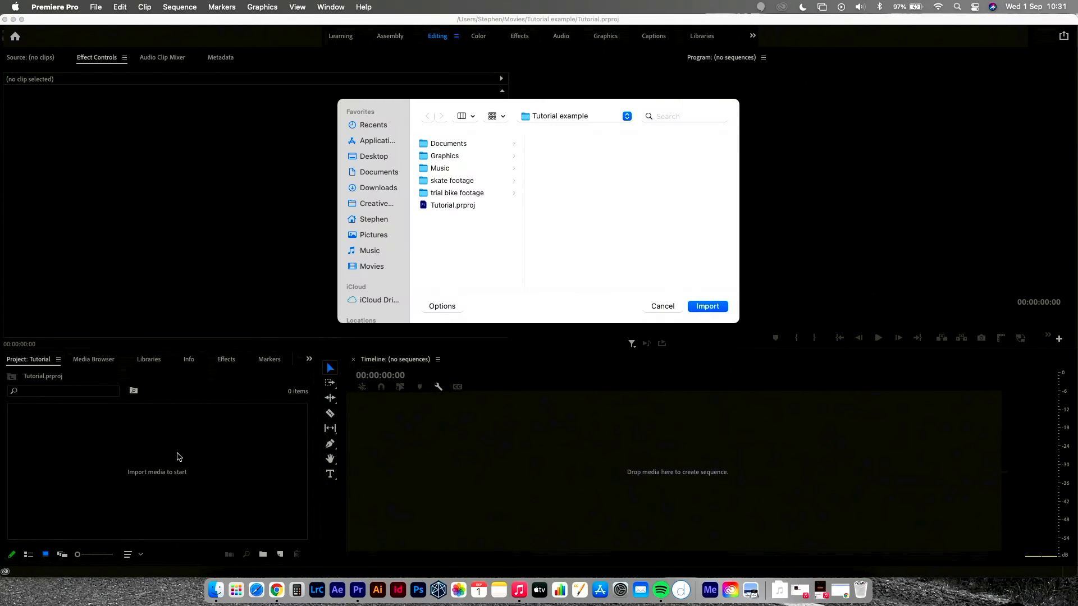
{"action": "left_click", "coordinate": [454, 194]}
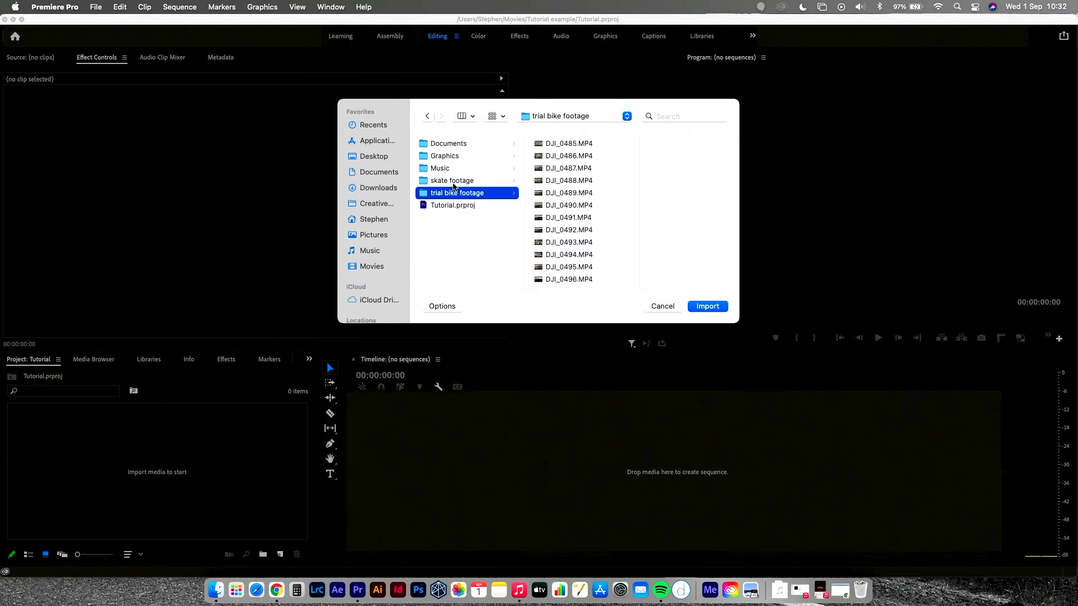
{"action": "left_click", "coordinate": [452, 181], "text": "shift"}
{"action": "left_click", "coordinate": [444, 169], "text": "shift"}
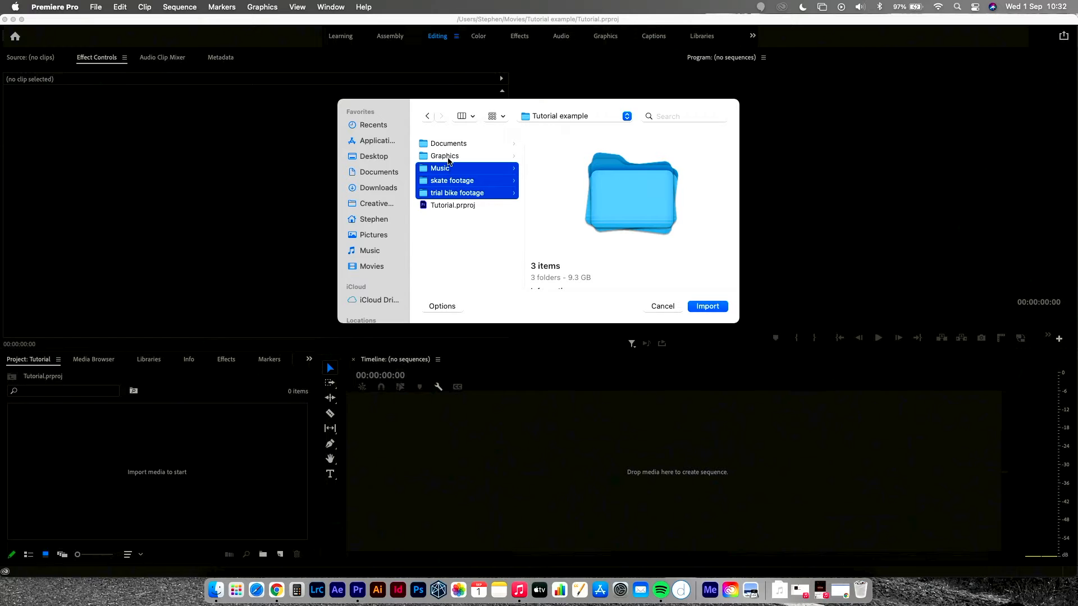
{"action": "left_click", "coordinate": [703, 305]}
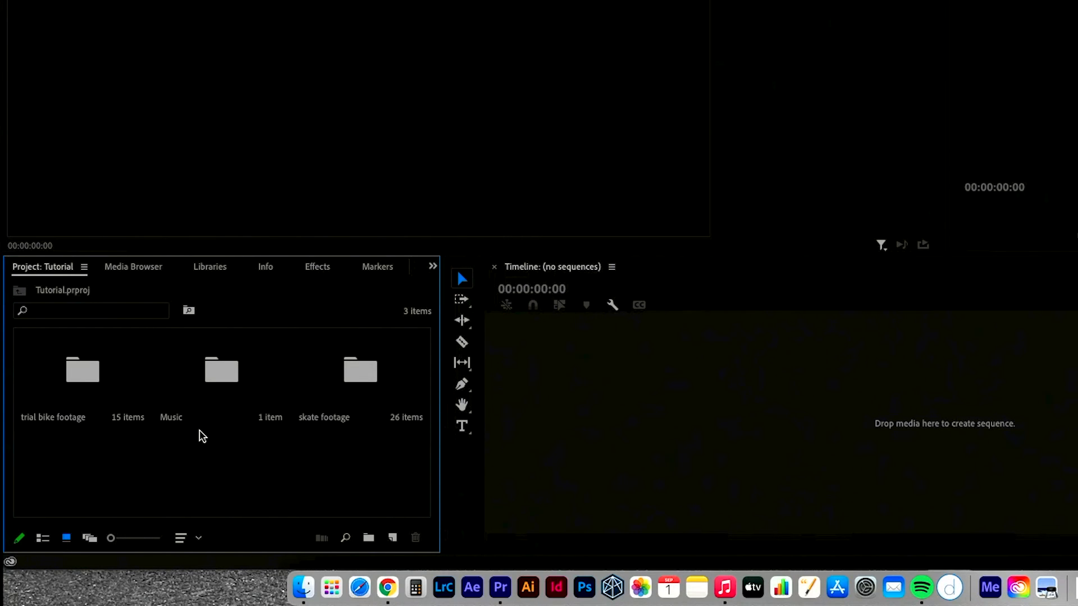
Open the Music and skate footage bins, look through the skate clips, and return to the project's top level
{"action": "double_click", "coordinate": [236, 370]}
{"action": "left_click", "coordinate": [54, 267]}
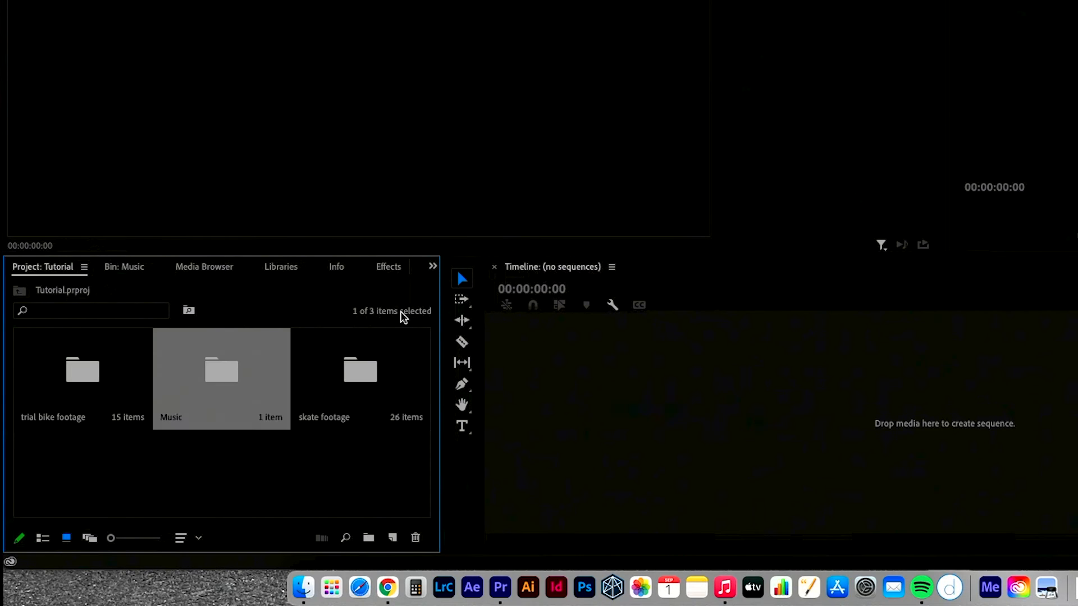
{"action": "double_click", "coordinate": [363, 365]}
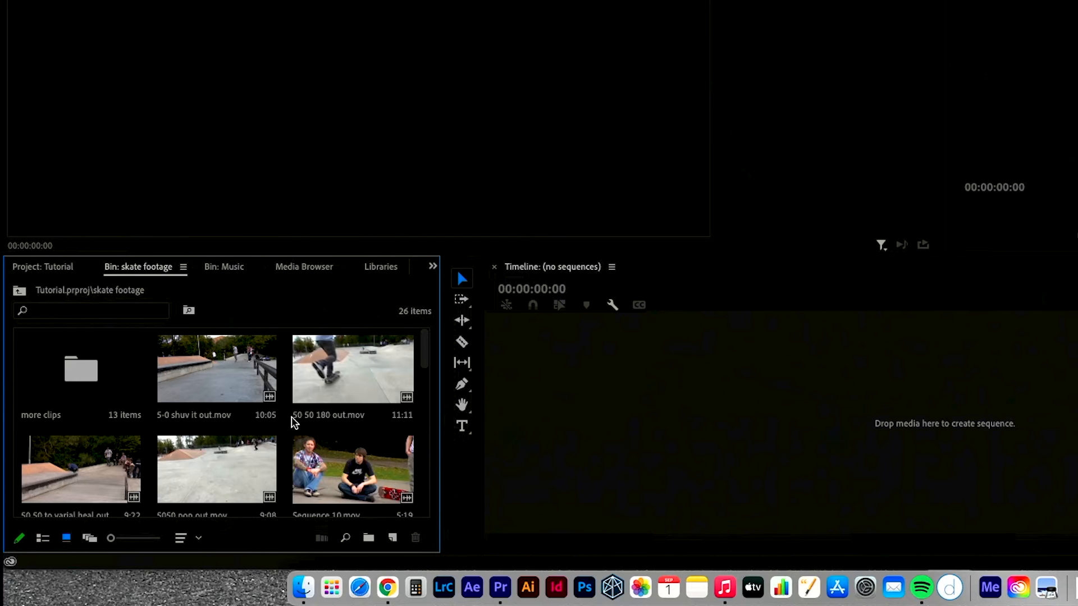
{"action": "scroll", "coordinate": [324, 444], "scroll_direction": "down", "scroll_amount": 10}
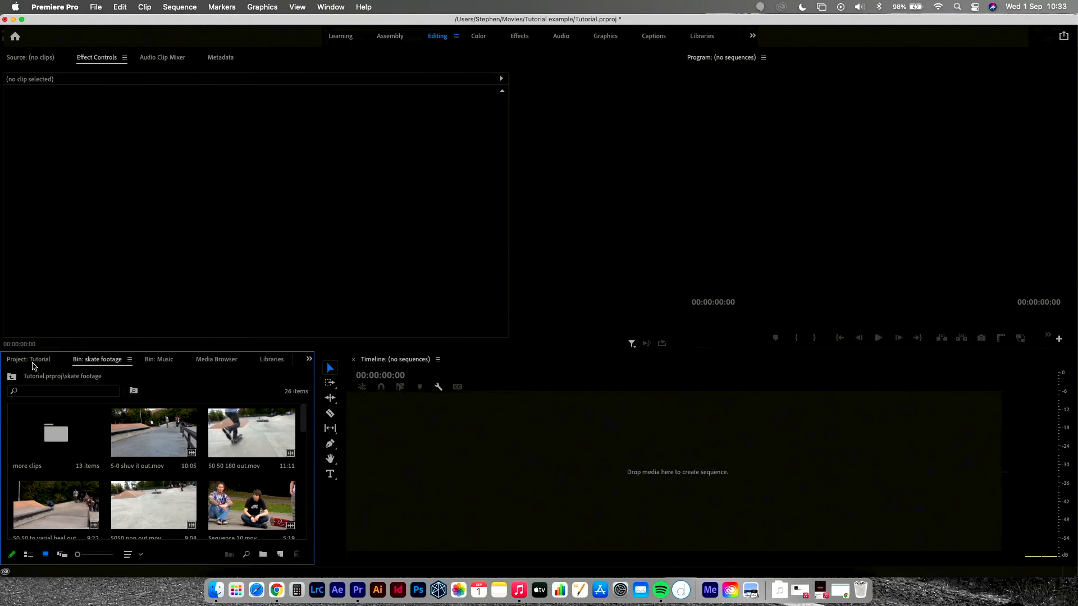
{"action": "left_click", "coordinate": [33, 362]}
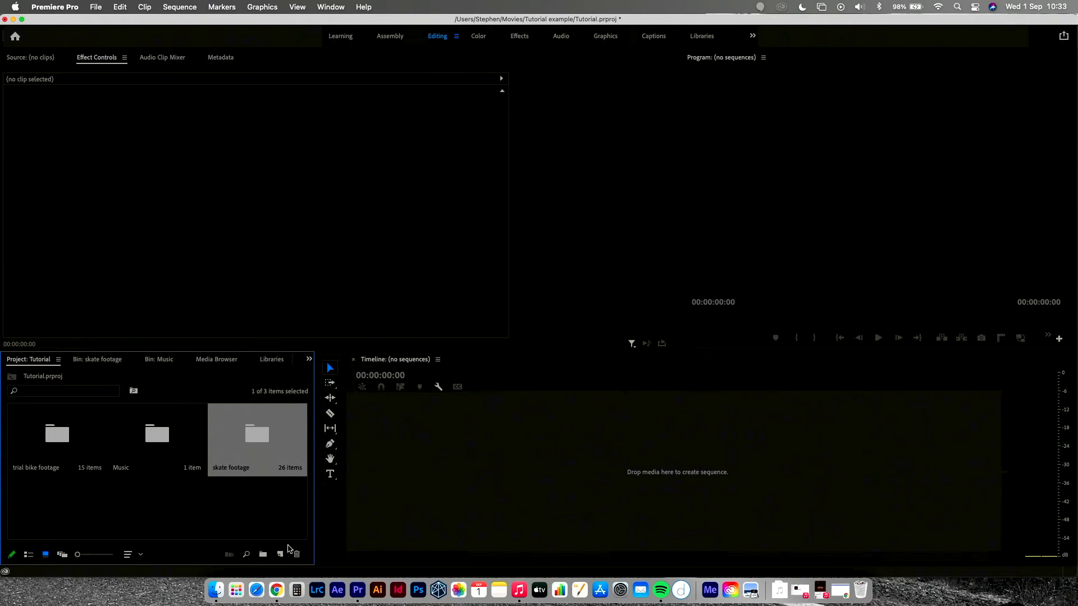
Create a new bin at the project's top level and open its name for editing
{"action": "left_click", "coordinate": [269, 536]}
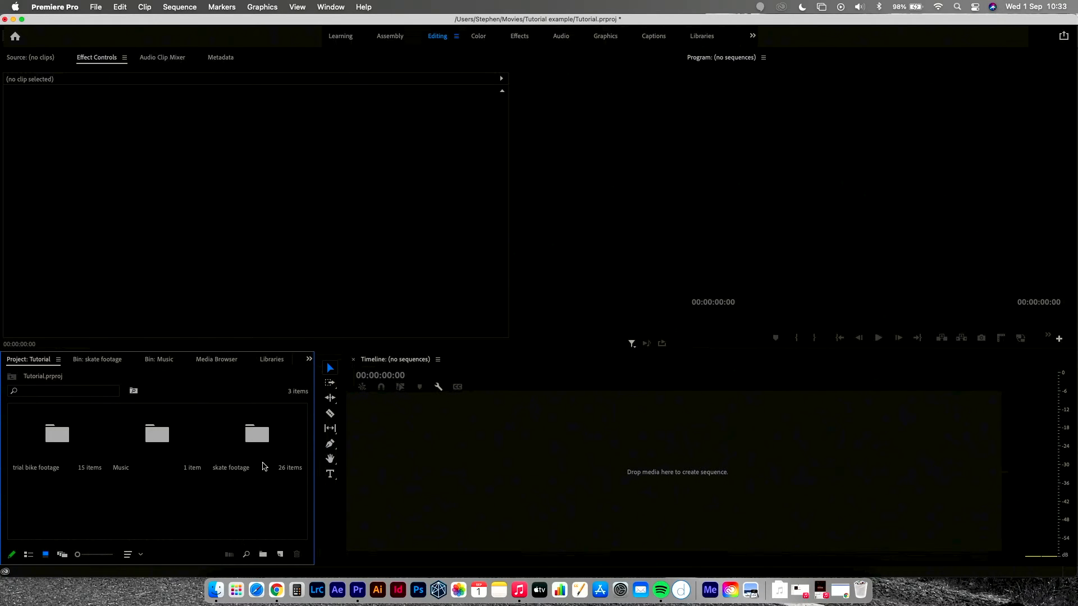
{"action": "left_click", "coordinate": [263, 555]}
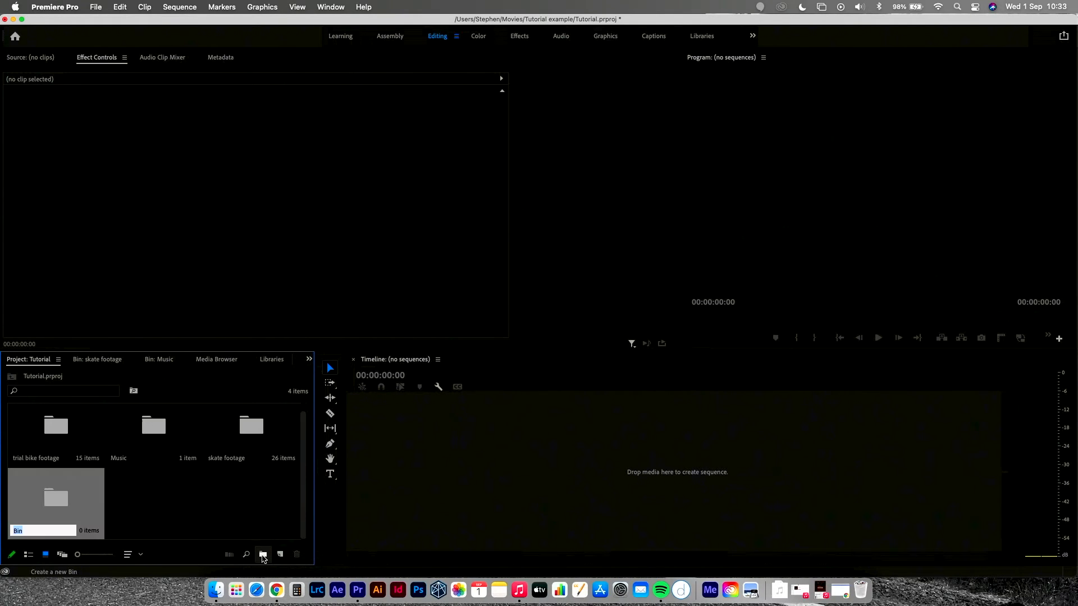
{"action": "left_click", "coordinate": [189, 498]}
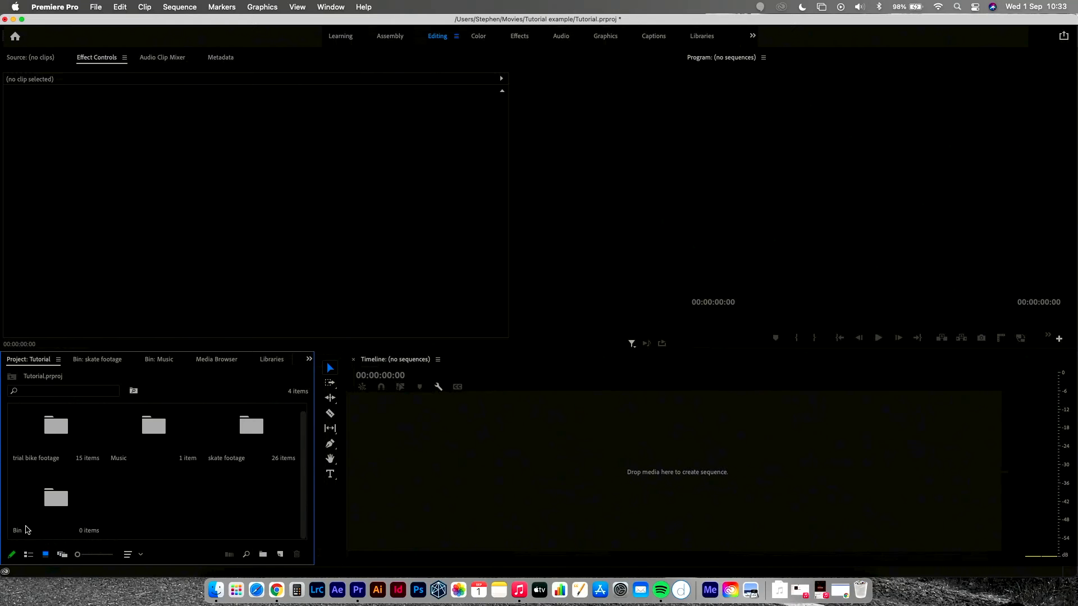
{"action": "left_click", "coordinate": [25, 530]}
{"action": "left_click", "coordinate": [26, 530]}
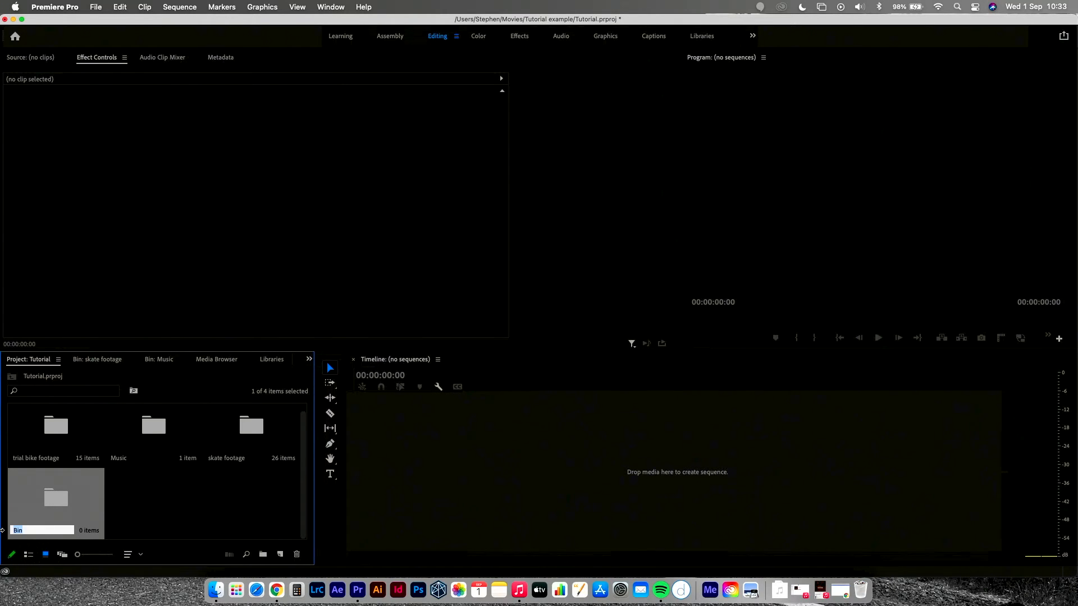
{"action": "left_click", "coordinate": [152, 511]}
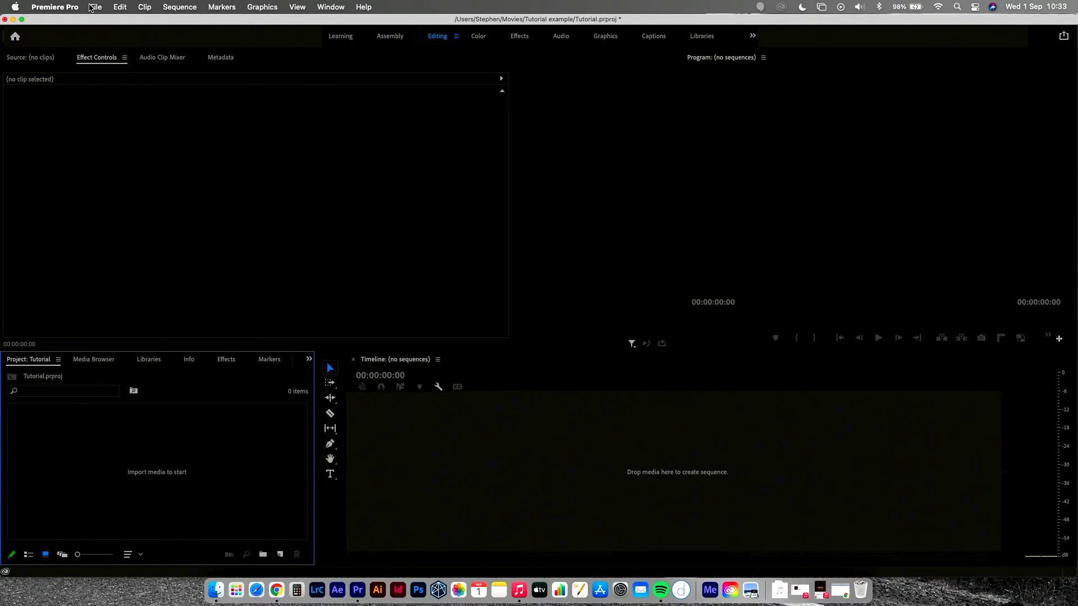
{"action": "left_click", "coordinate": [93, 7]}
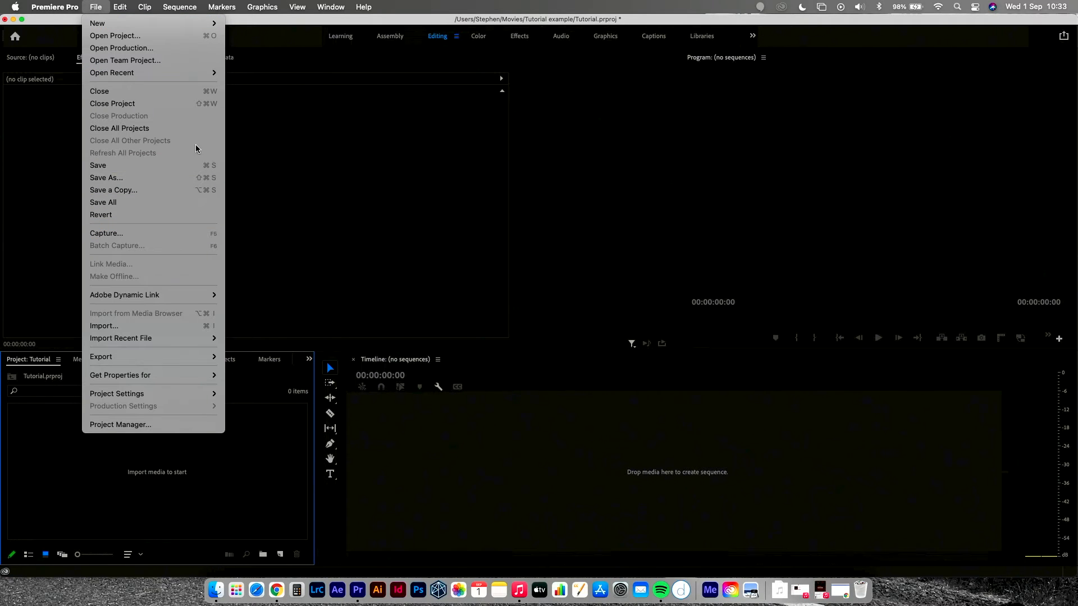
{"action": "left_click", "coordinate": [180, 325]}
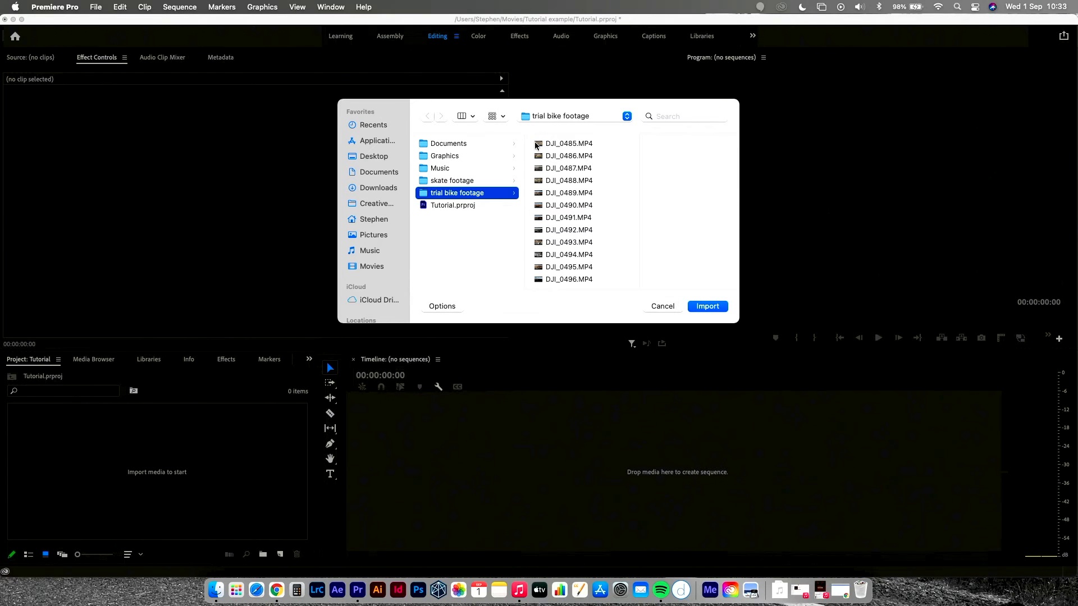
{"action": "left_click", "coordinate": [370, 251]}
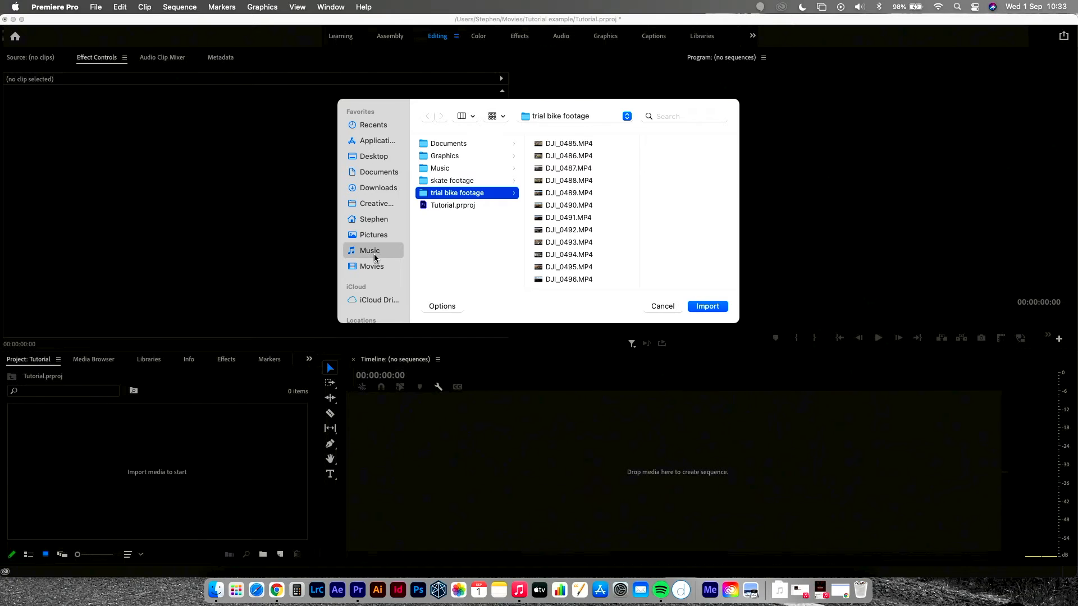
{"action": "left_click", "coordinate": [372, 266]}
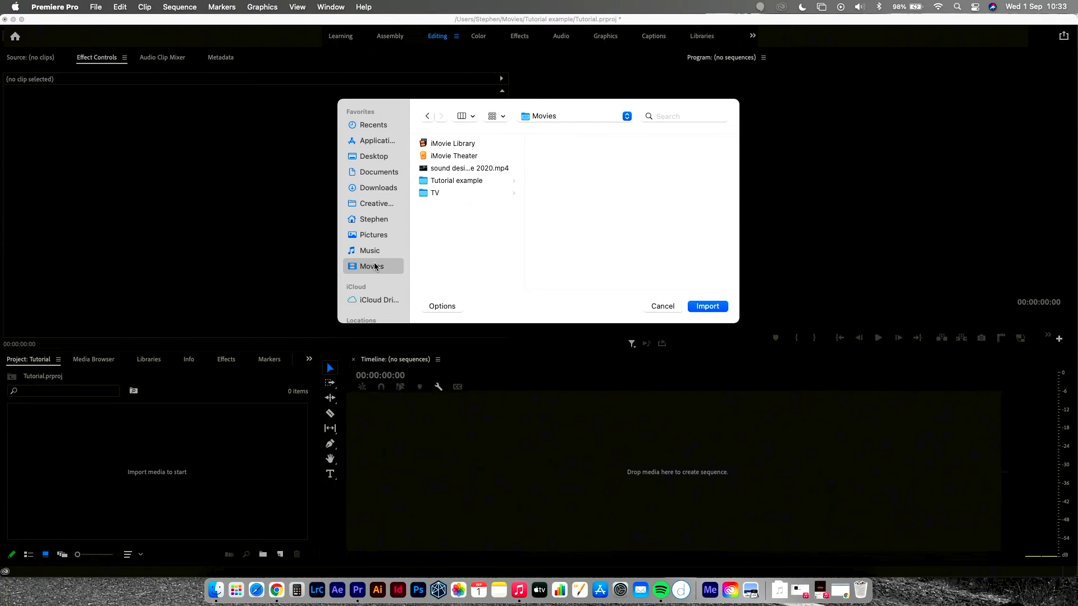
{"action": "left_click", "coordinate": [452, 180]}
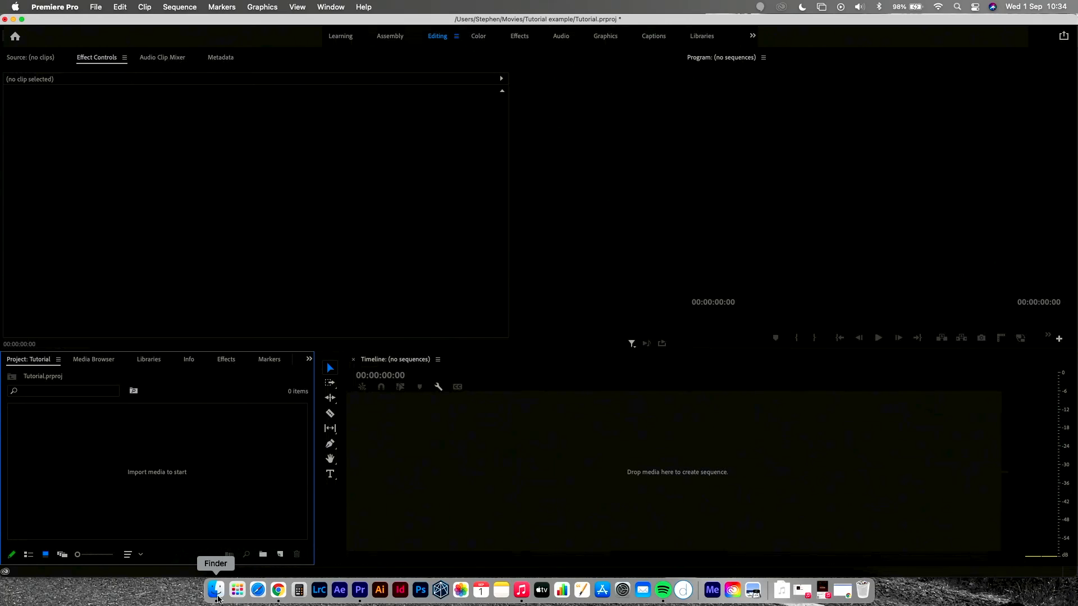
Switch to Finder and bring the Music, skate footage and trial bike footage folders from Movies/Tutorial example into the Premiere Pro project
{"action": "left_click", "coordinate": [216, 590]}
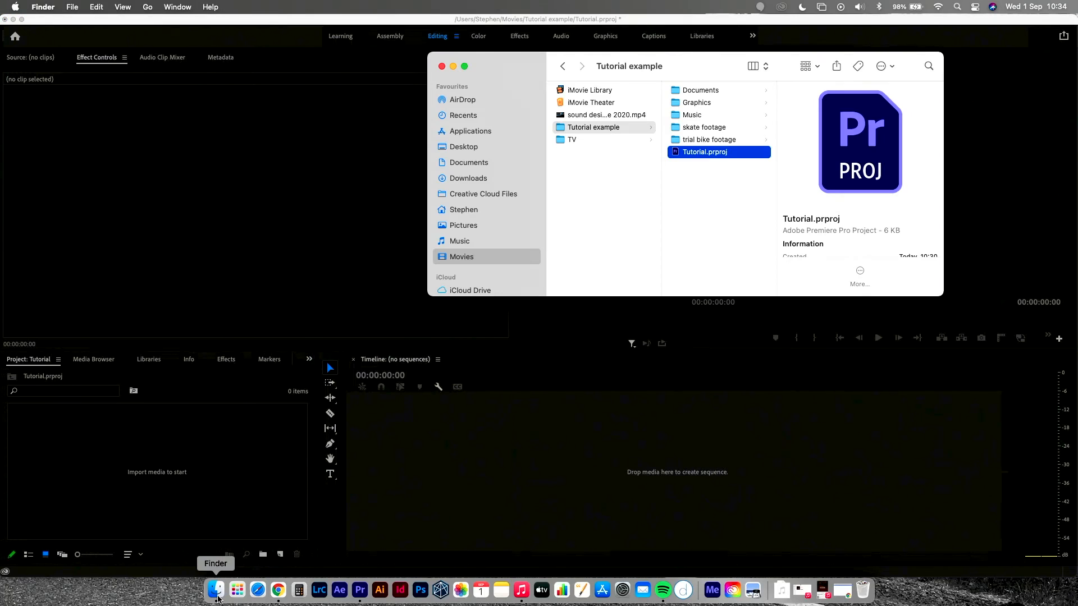
{"action": "left_click", "coordinate": [472, 240]}
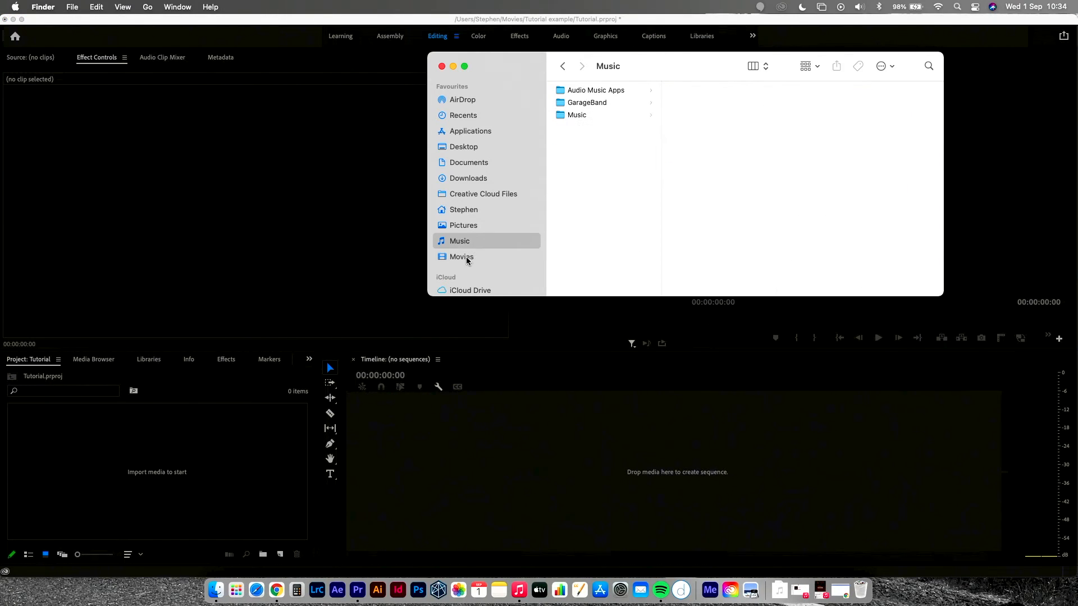
{"action": "left_click", "coordinate": [469, 257]}
{"action": "left_click", "coordinate": [603, 129]}
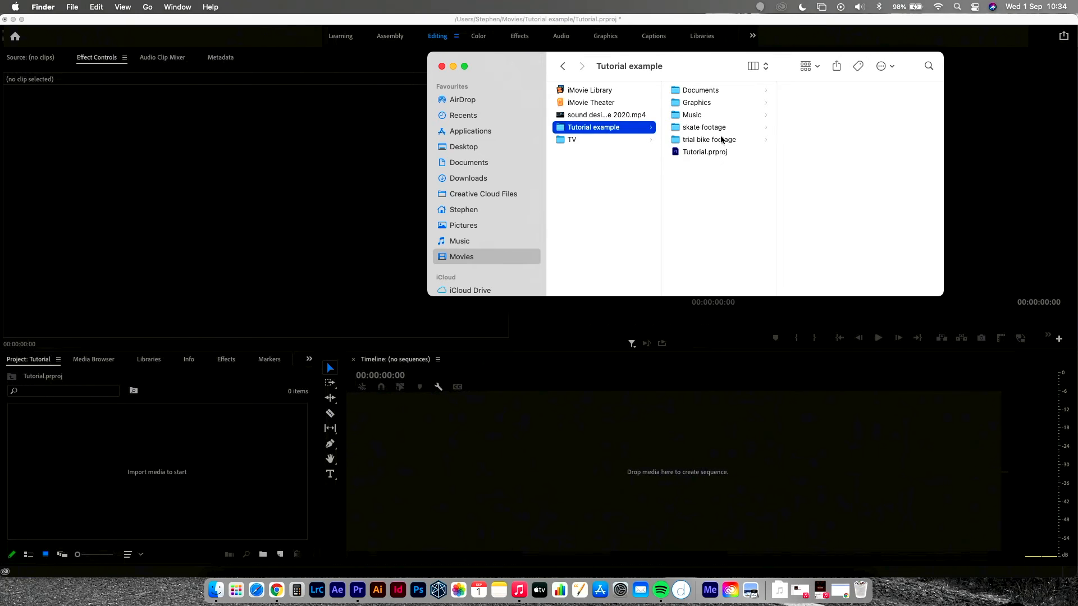
{"action": "left_click", "coordinate": [700, 141]}
{"action": "left_click", "coordinate": [705, 128], "text": "shift"}
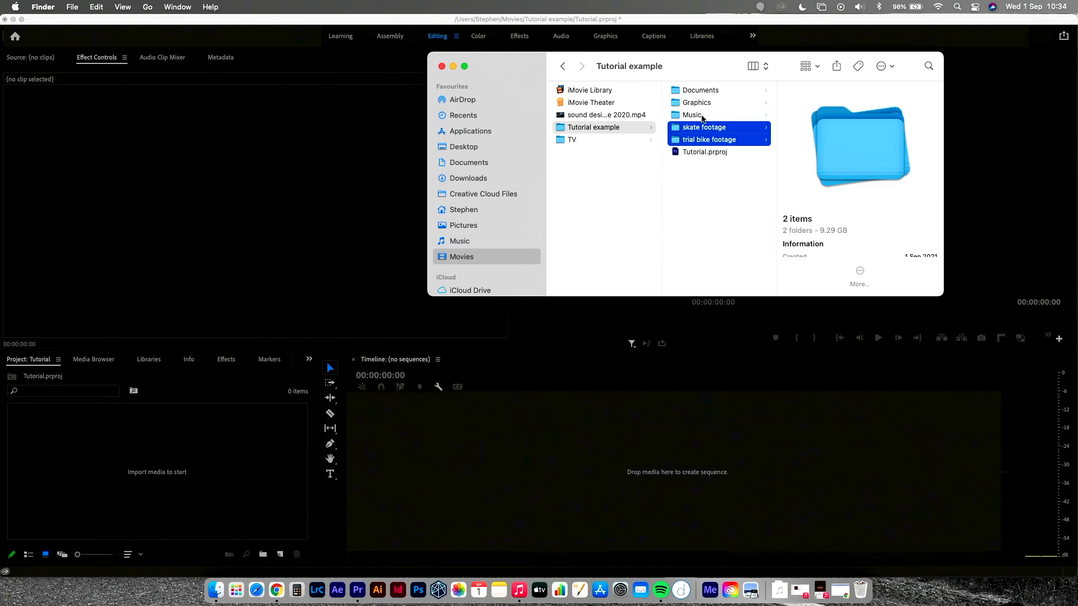
{"action": "left_click", "coordinate": [700, 116], "text": "shift"}
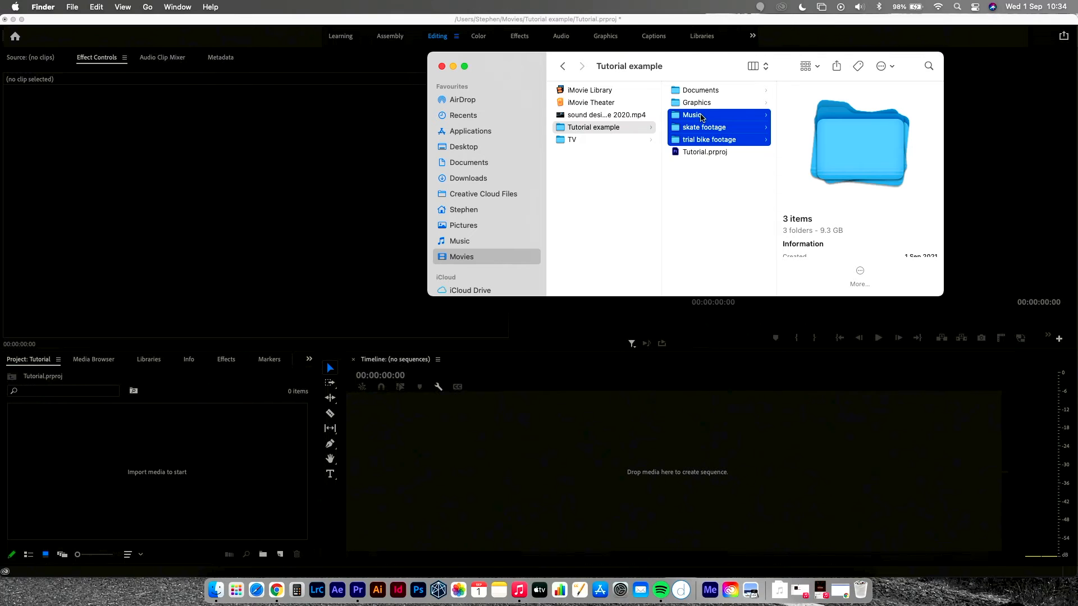
{"action": "left_click_drag", "start_coordinate": [700, 117], "coordinate": [163, 447]}
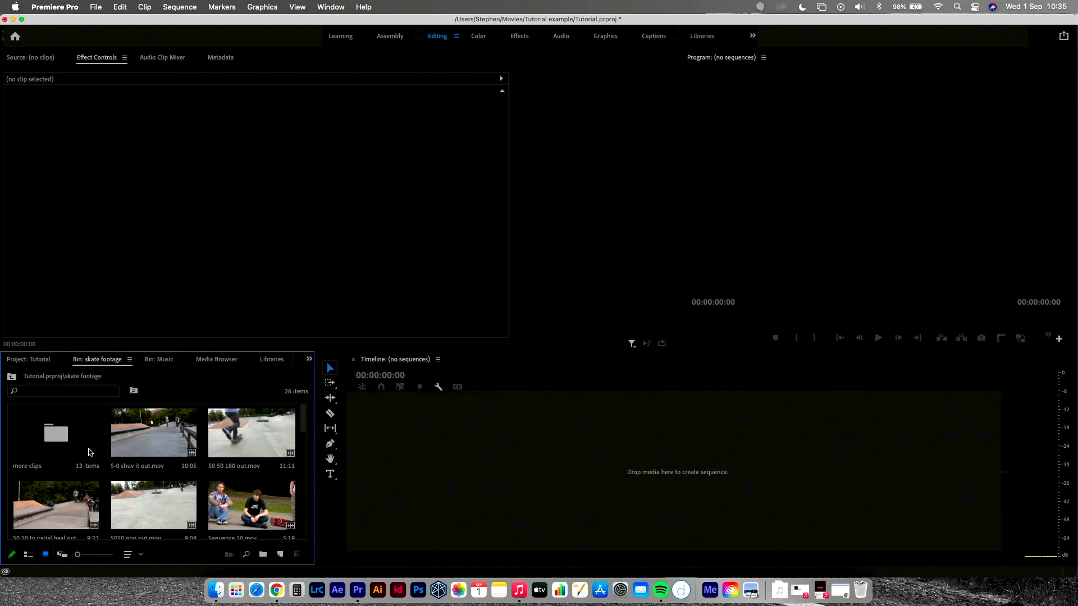
Browse the clips in the skate footage bin
{"action": "left_click", "coordinate": [144, 433]}
{"action": "scroll", "coordinate": [192, 491], "scroll_direction": "down", "scroll_amount": 10}
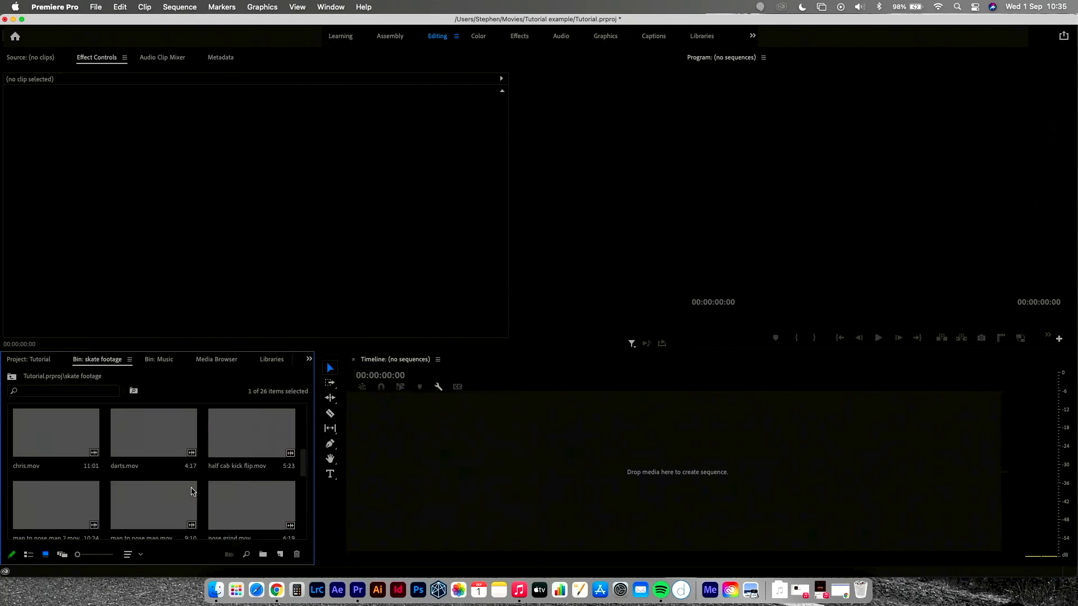
Select the skate footage bin's clips from 5-0 shuv it out.mov through varial heal flip.mov and assign them the Mango label
{"action": "left_click", "coordinate": [161, 499], "text": "shift"}
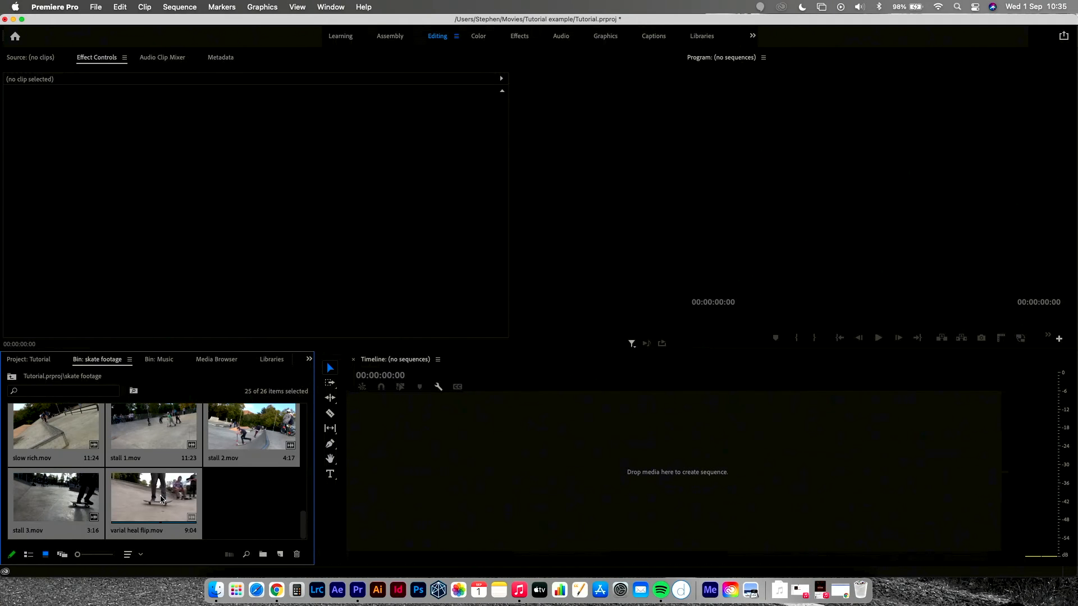
{"action": "scroll", "coordinate": [234, 496], "scroll_direction": "up", "scroll_amount": 10}
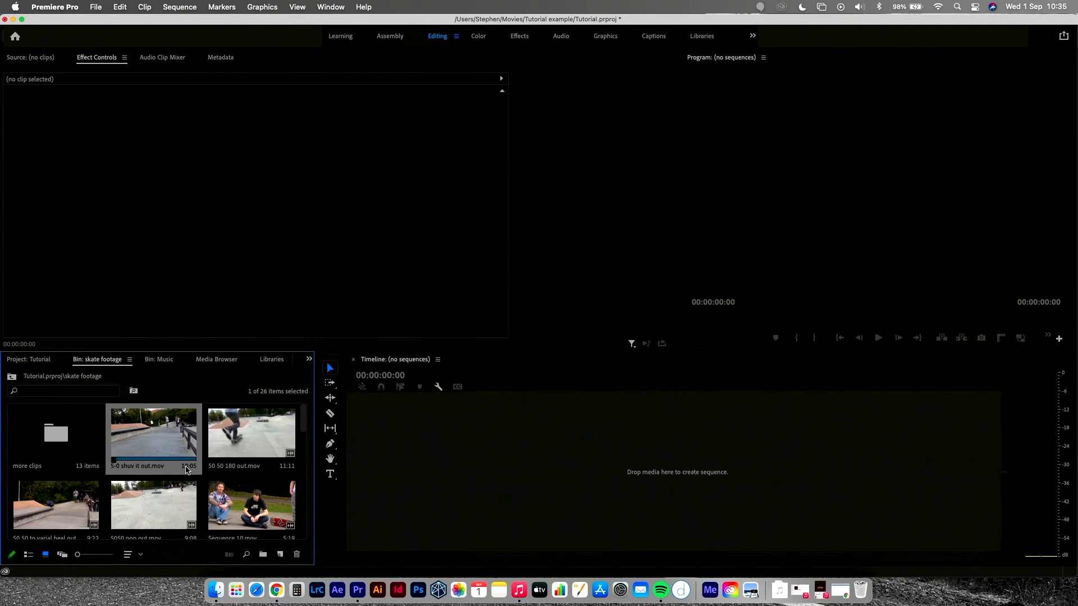
{"action": "scroll", "coordinate": [169, 444], "scroll_direction": "down", "scroll_amount": 10}
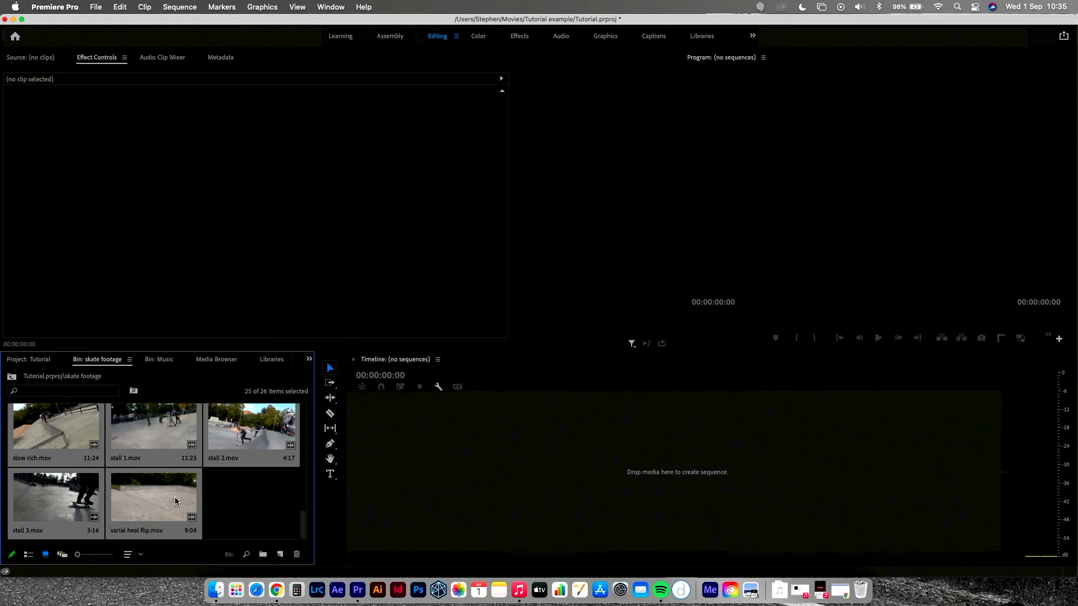
{"action": "right_click", "coordinate": [175, 500]}
{"action": "mouse_move", "coordinate": [233, 497]}
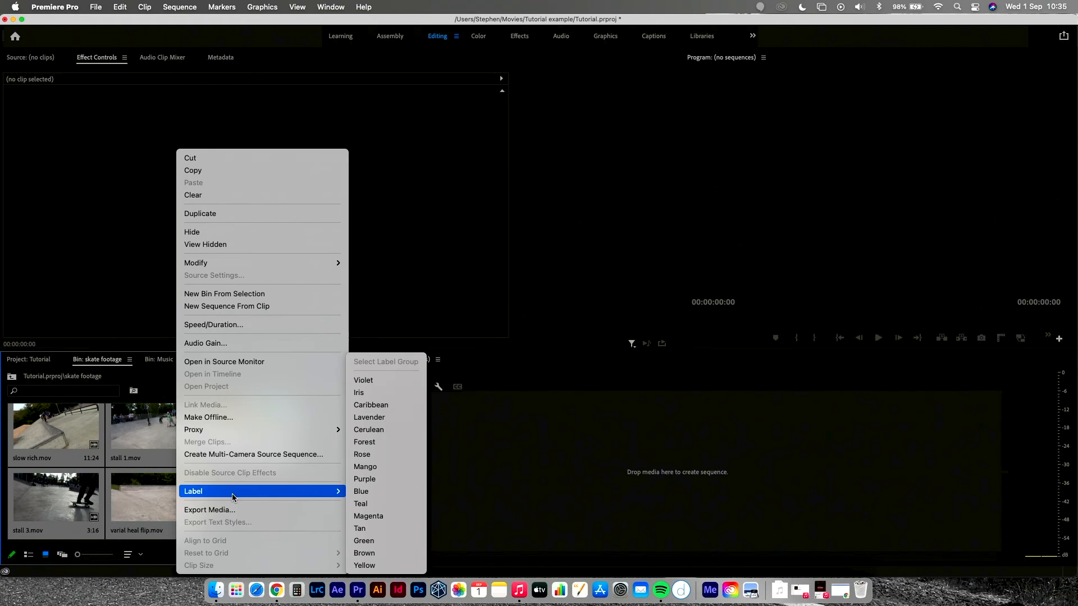
{"action": "left_click", "coordinate": [377, 471]}
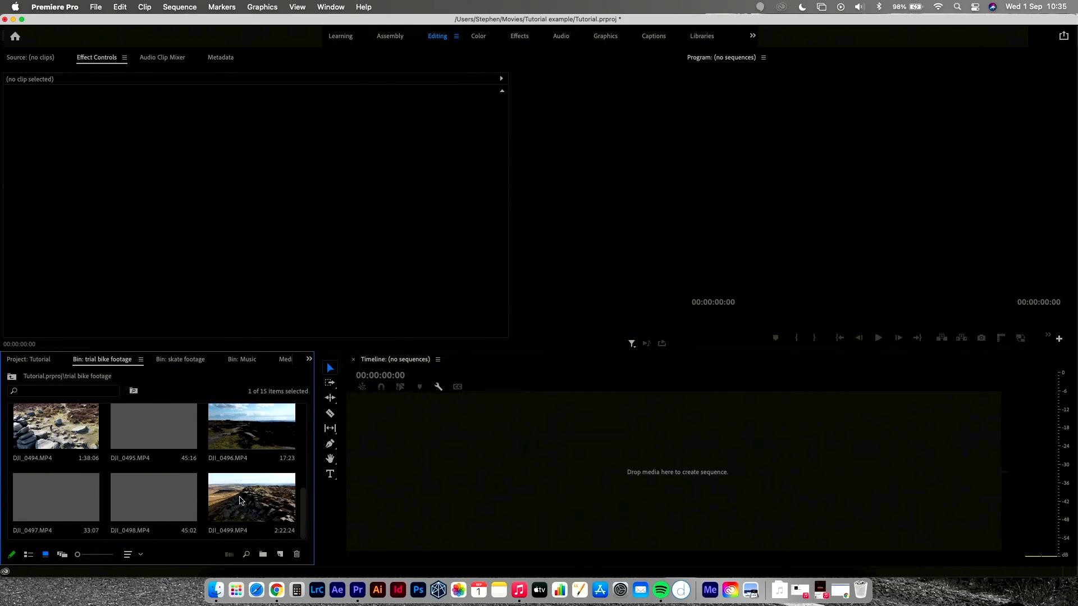
Assign the Green label to all clips in the trial bike footage bin, and return to the project's top level with nothing selected
{"action": "key", "text": "super+a"}
{"action": "right_click", "coordinate": [251, 501]}
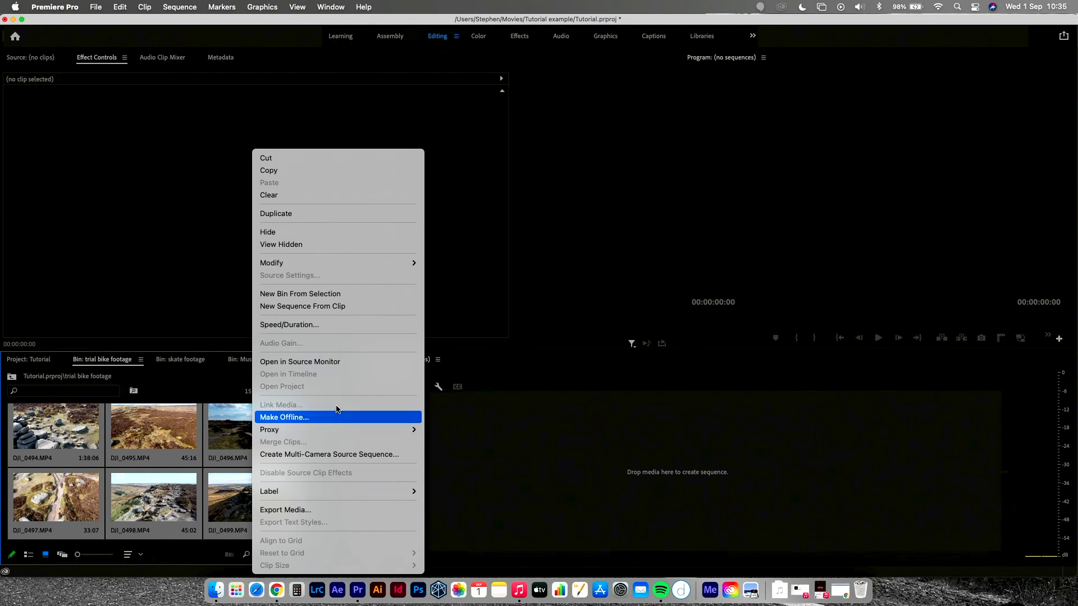
{"action": "mouse_move", "coordinate": [404, 492]}
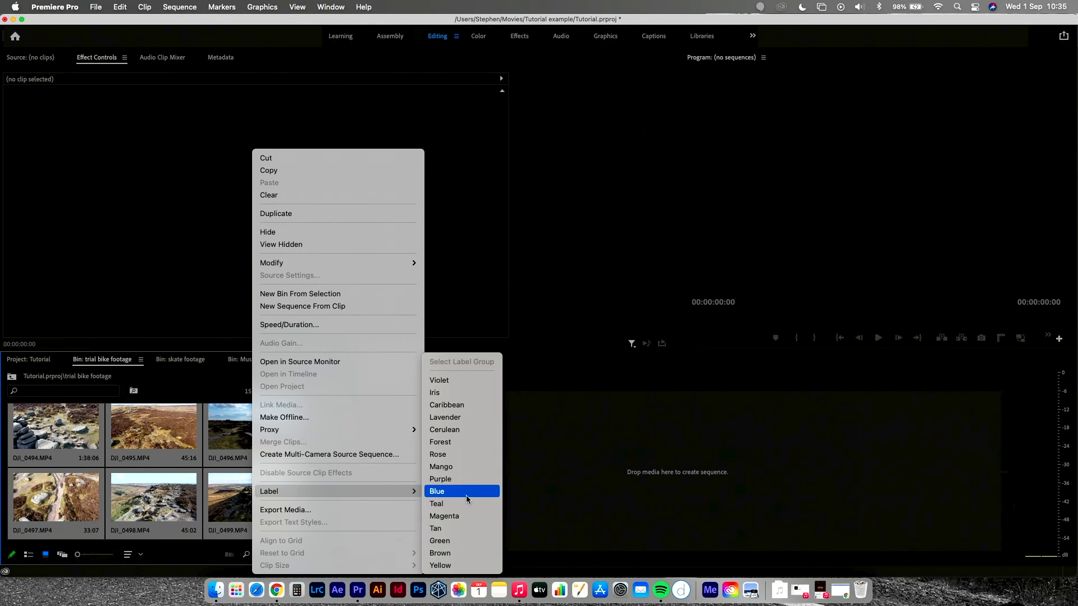
{"action": "left_click", "coordinate": [464, 541]}
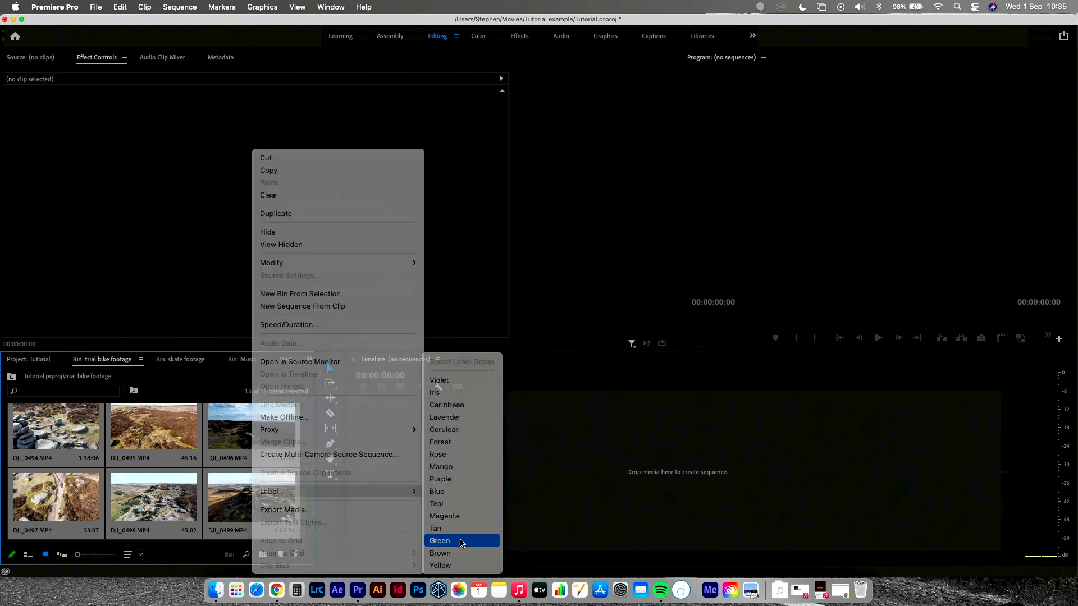
{"action": "left_click", "coordinate": [34, 359]}
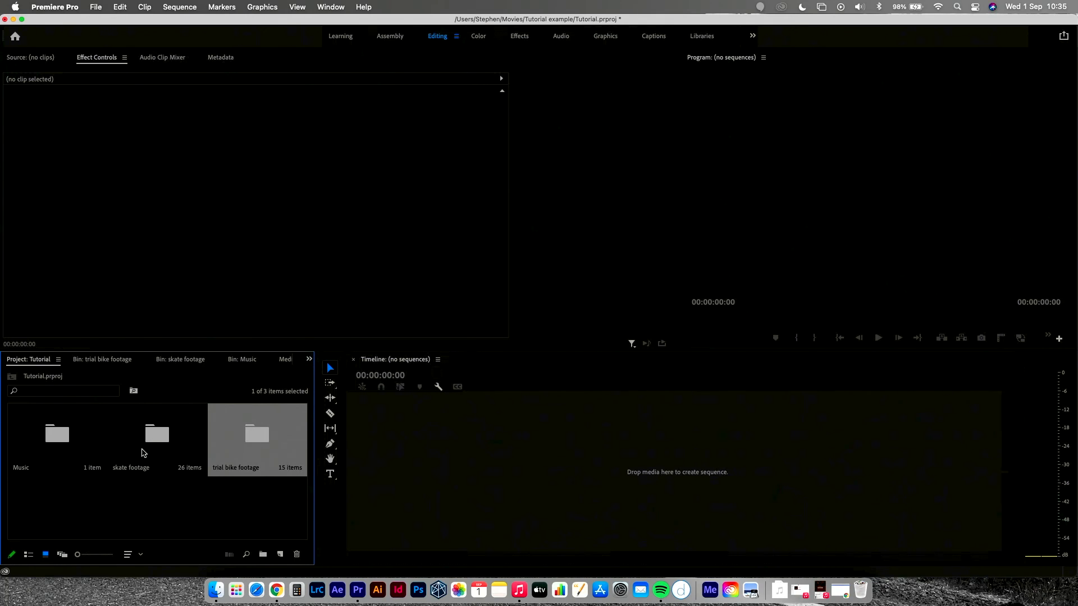
{"action": "left_click", "coordinate": [249, 498]}
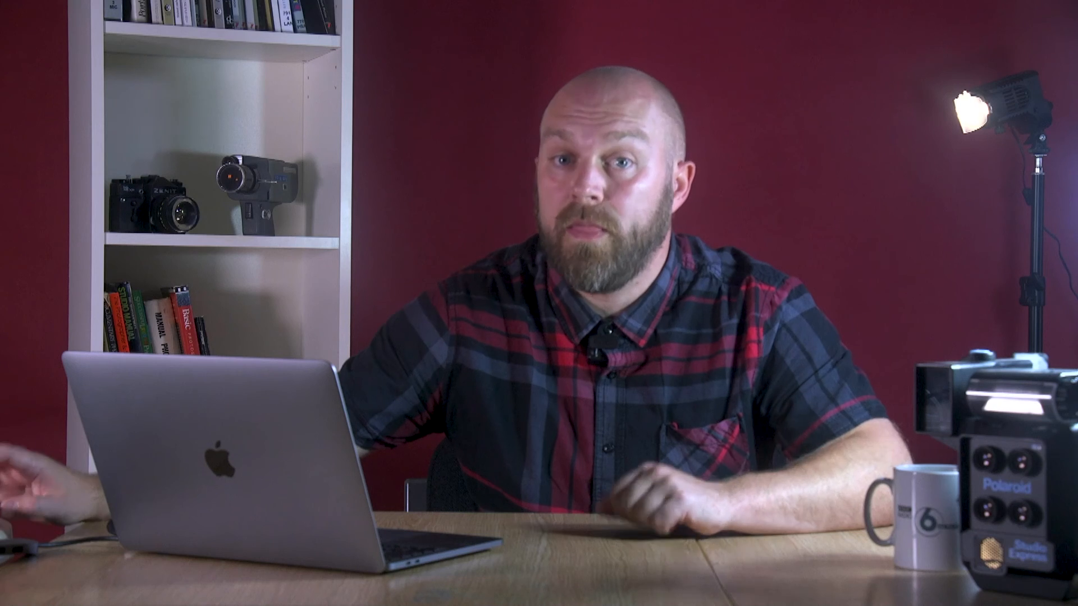